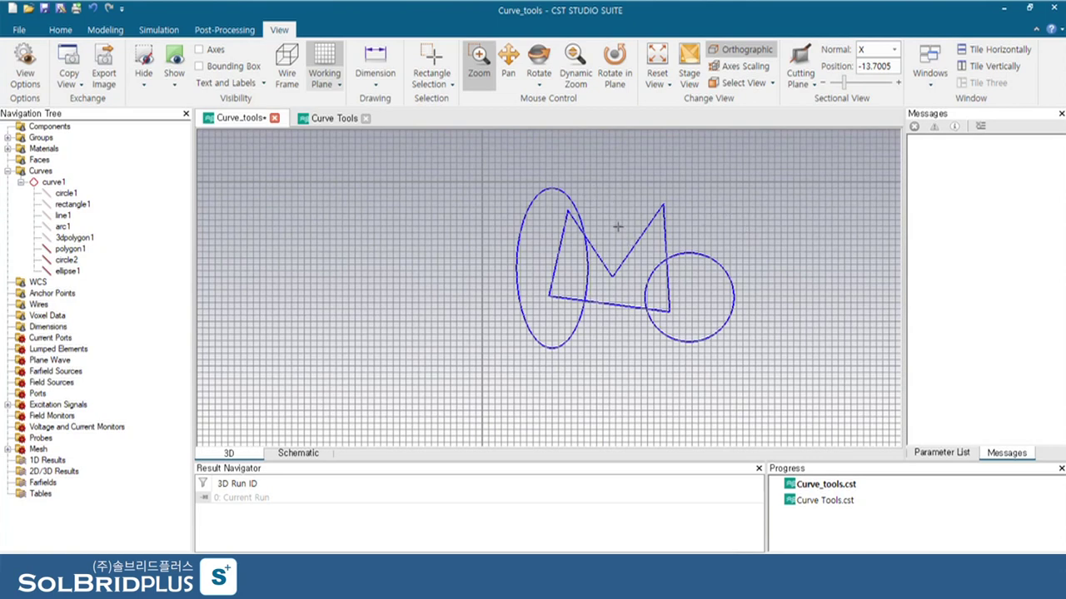
# Hide the working plane grid in the 3D view
pyautogui.scroll(3, 658, 220)
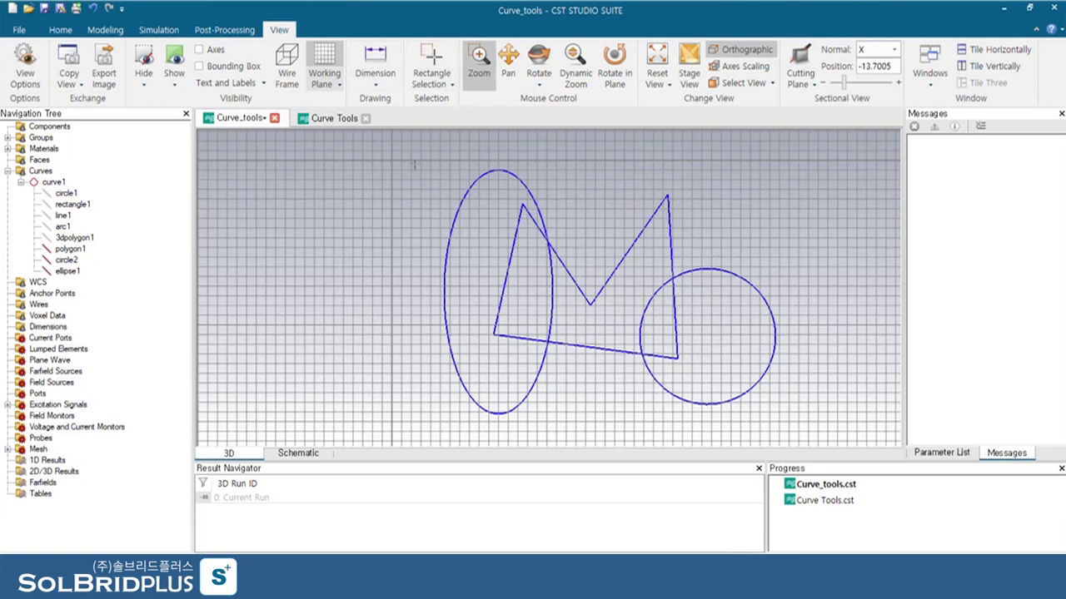
pyautogui.click(325, 64)
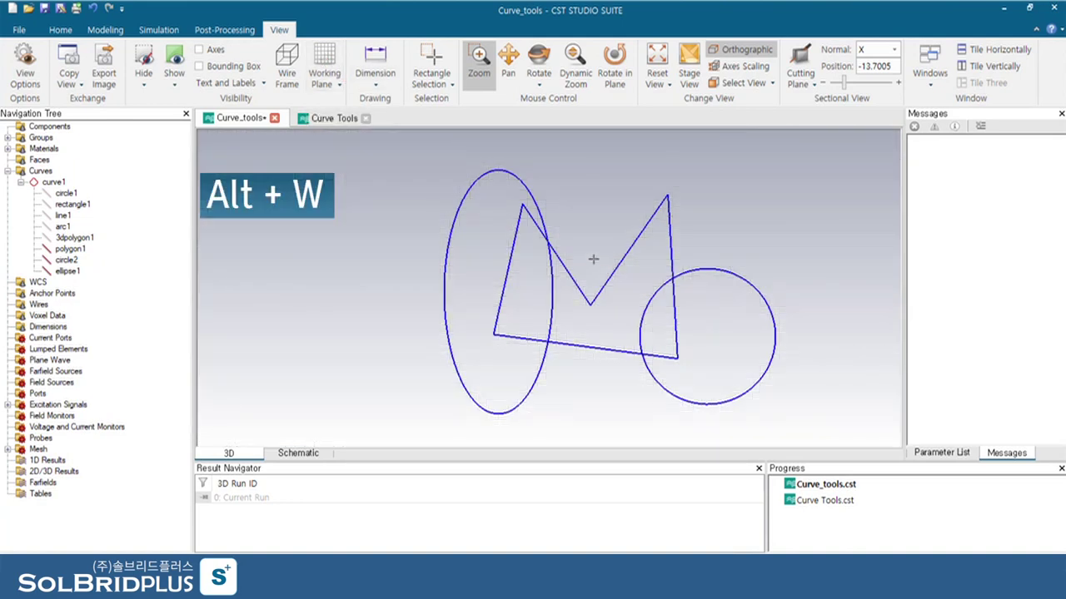
pyautogui.scroll(-3, 592, 258)
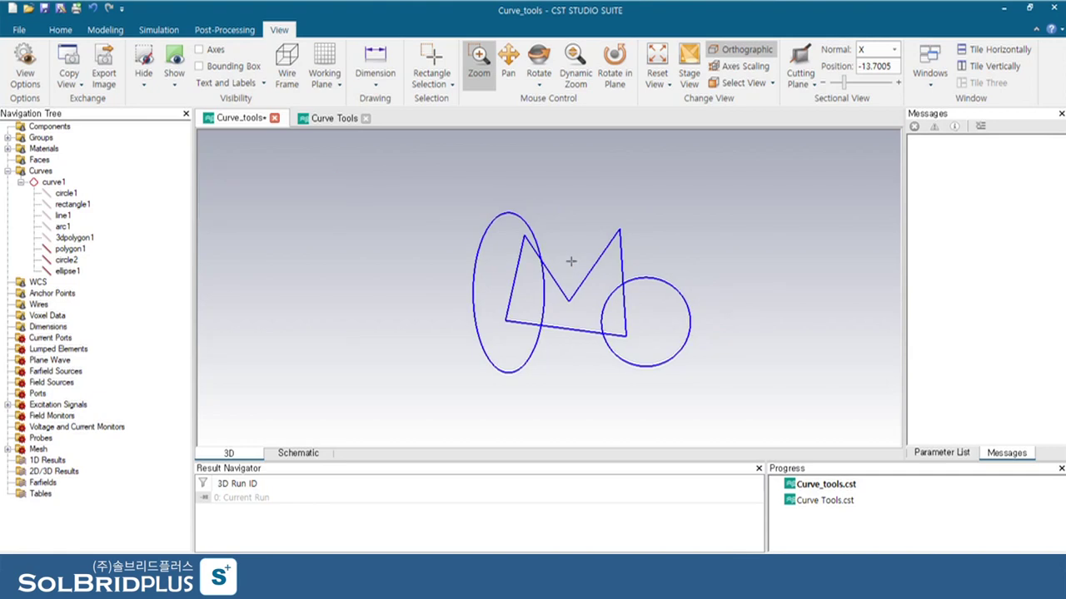
# Compare which blend and trim curve tools are available with polygon1 selected and with nothing selected
pyautogui.click(556, 283)
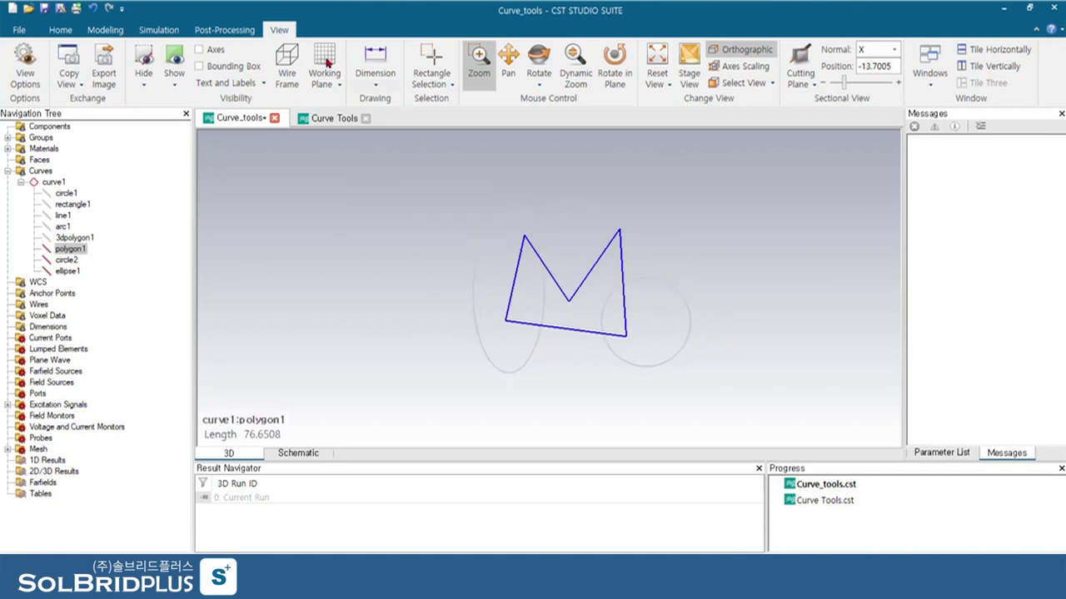
pyautogui.click(117, 31)
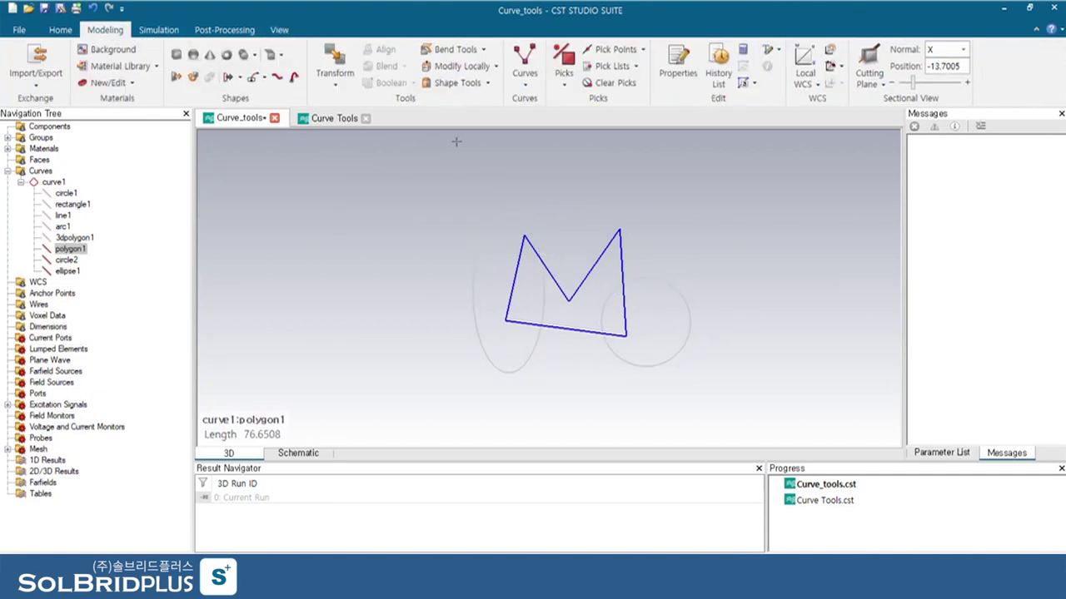
pyautogui.click(524, 73)
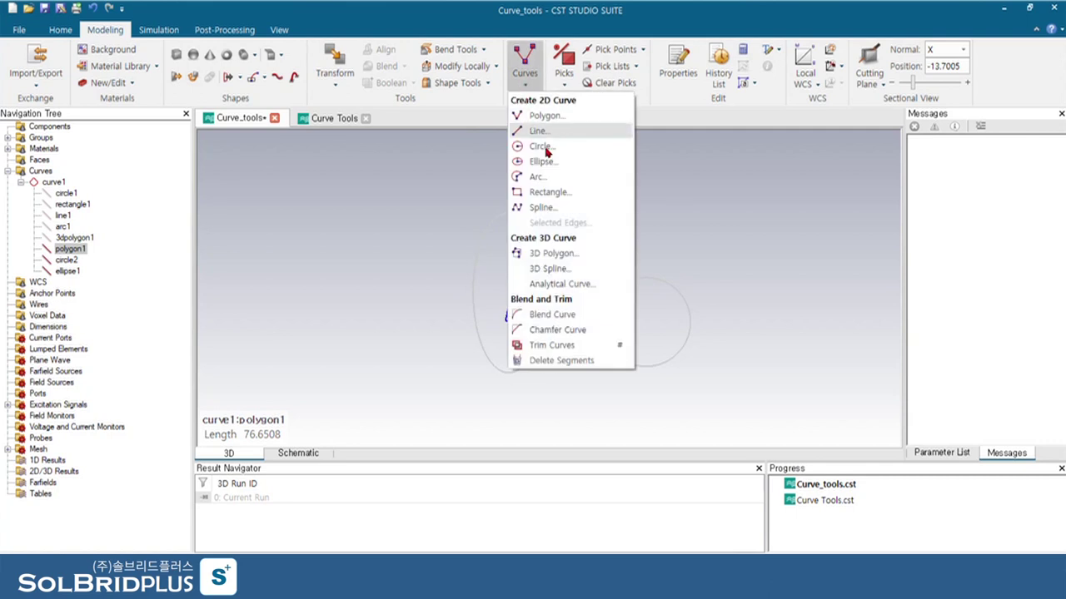
pyautogui.click(707, 259)
pyautogui.click(704, 253)
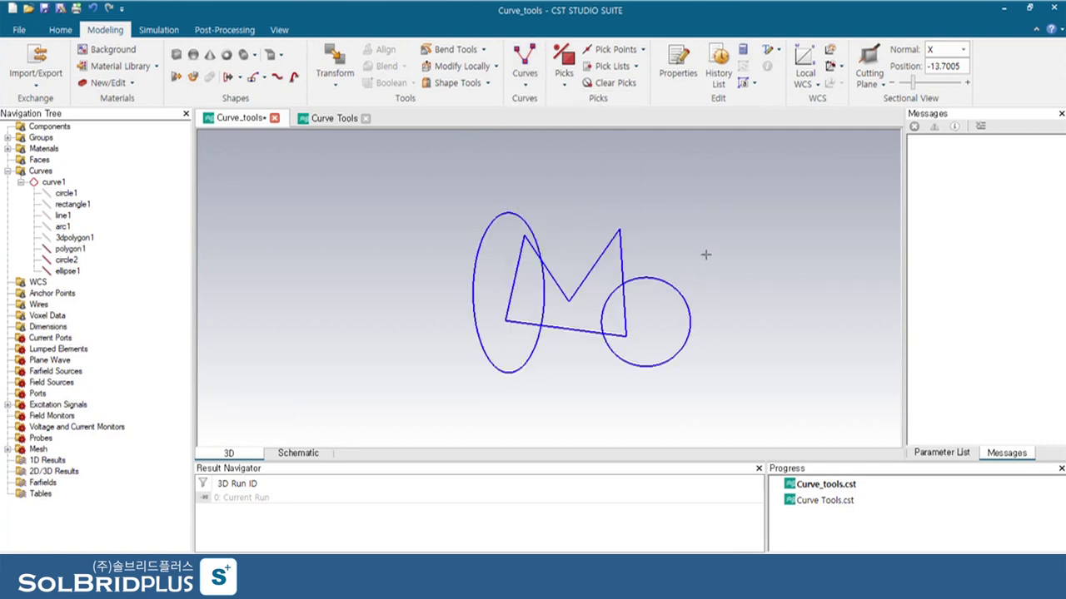
pyautogui.click(524, 59)
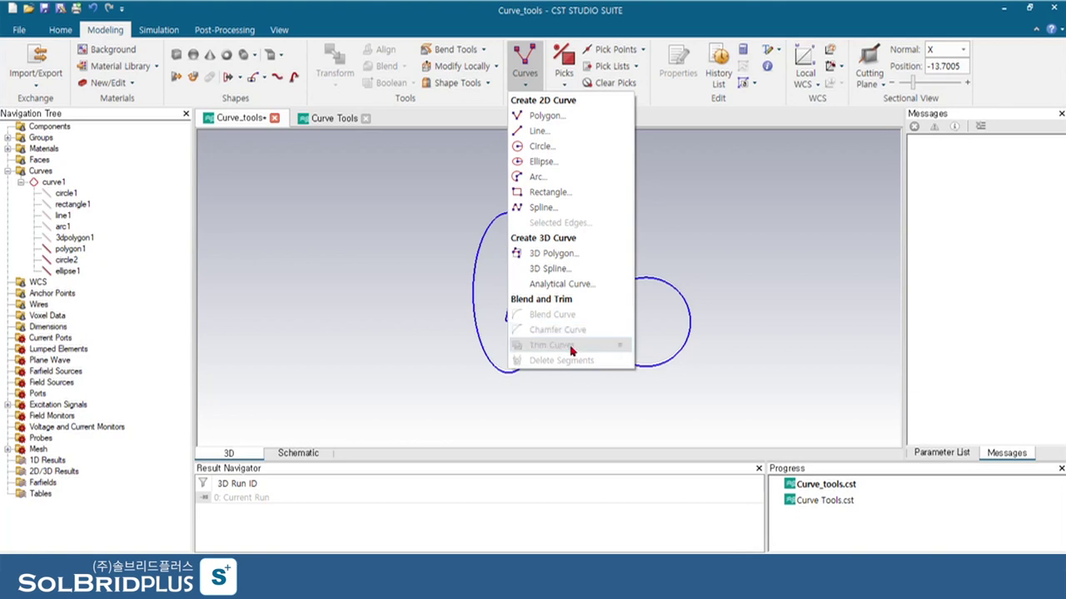
pyautogui.click(710, 298)
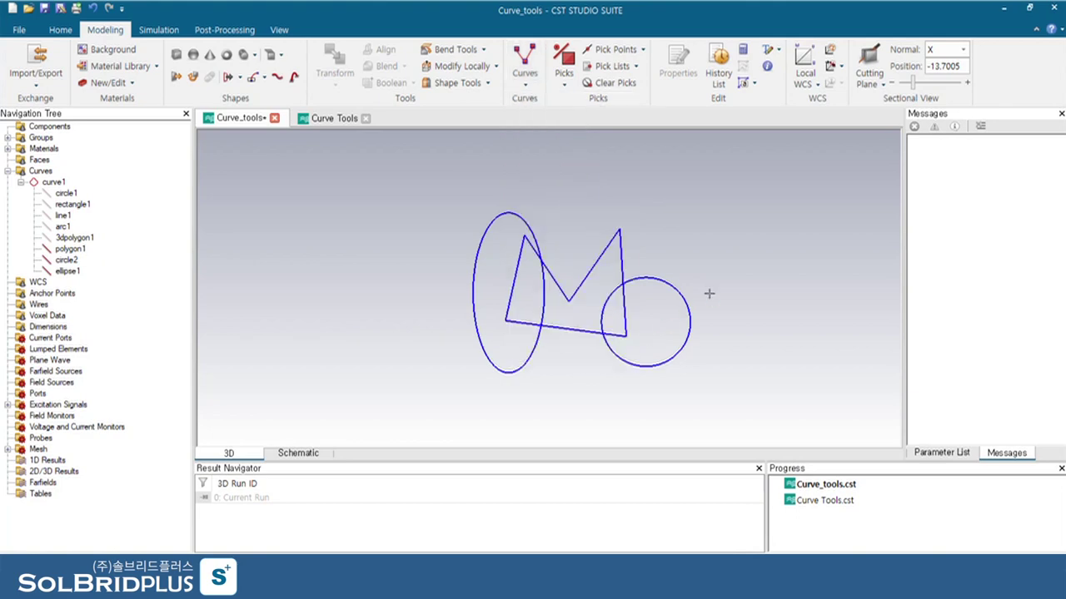
# Blend the upper-right peak of polygon1 with a radius of 2, previewing the arc before applying it
pyautogui.click(622, 260)
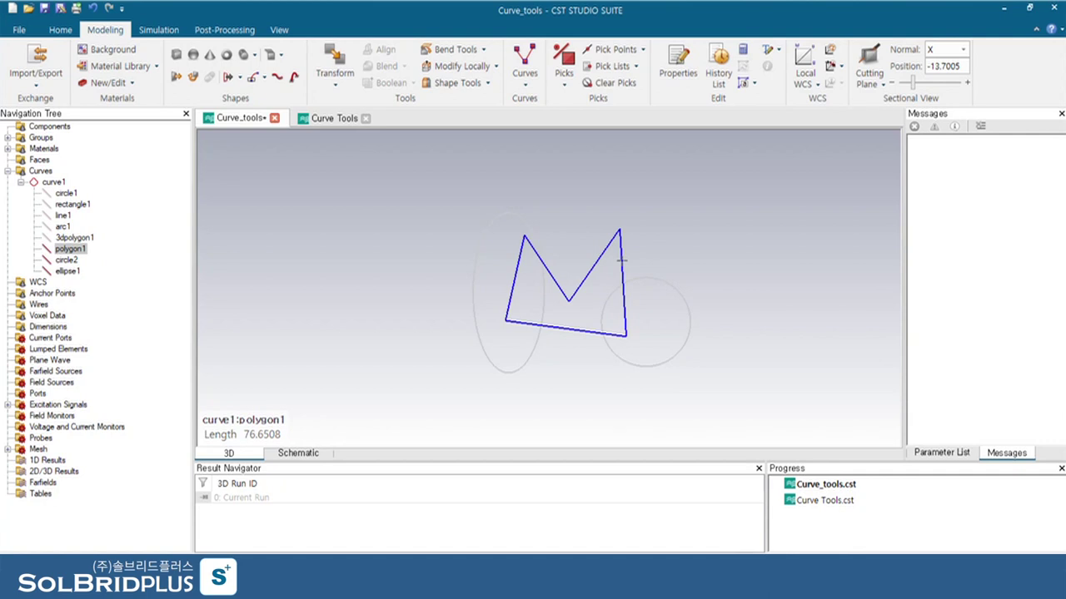
pyautogui.click(524, 79)
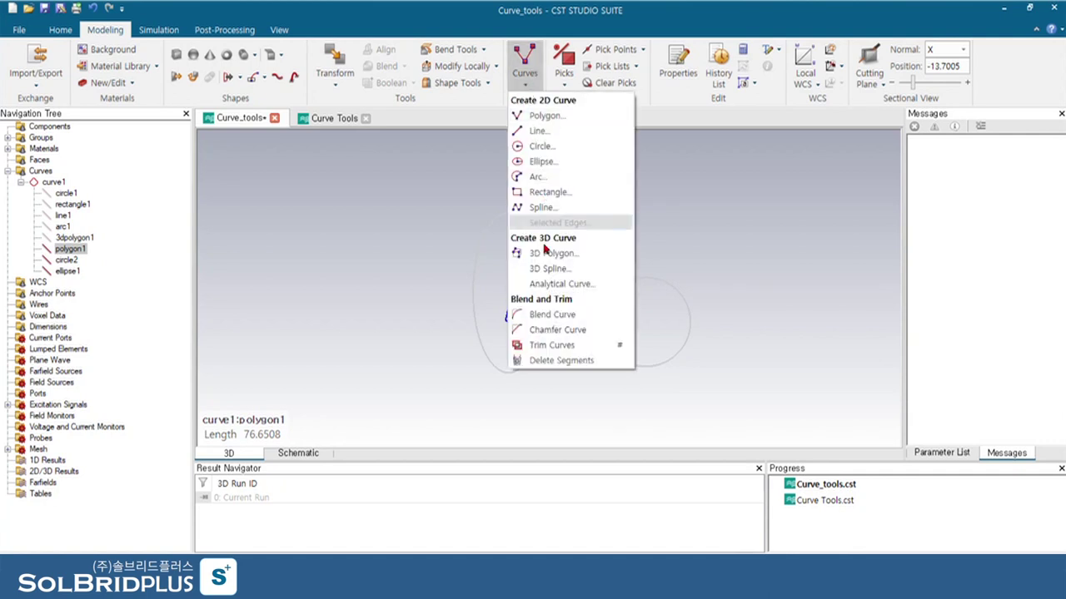
pyautogui.click(564, 315)
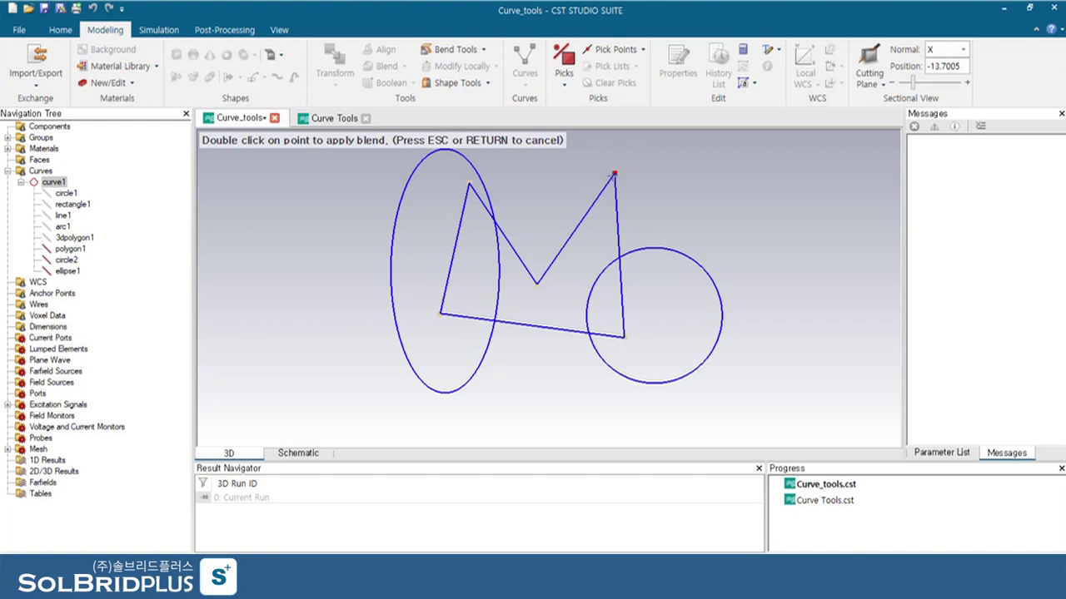
pyautogui.doubleClick(615, 173)
pyautogui.click(920, 88)
pyautogui.moveTo(920, 88); pyautogui.dragTo(891, 90)
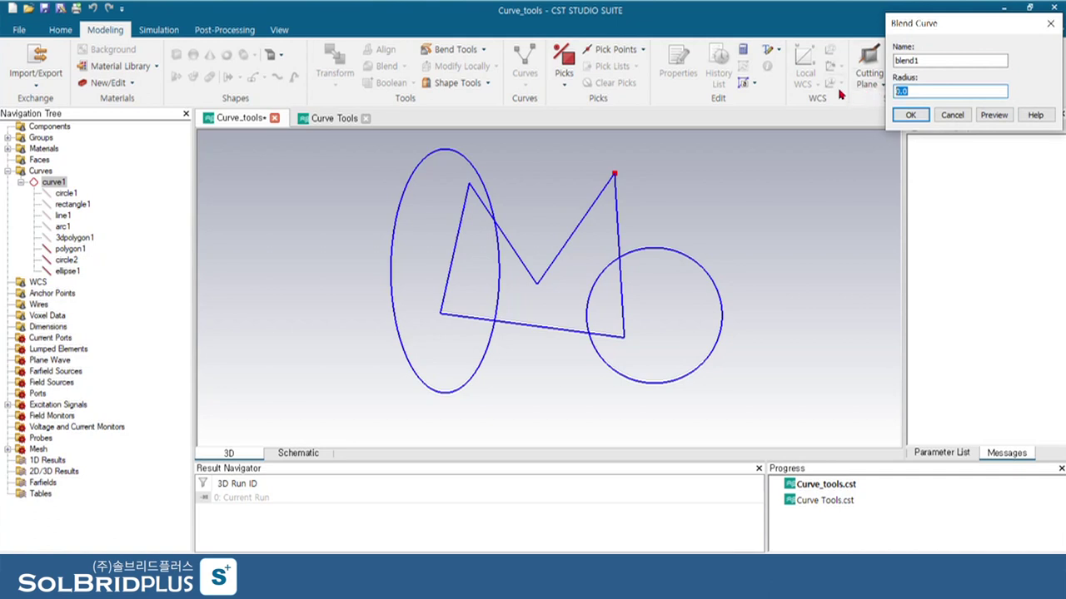
pyautogui.write('2')
pyautogui.click(992, 115)
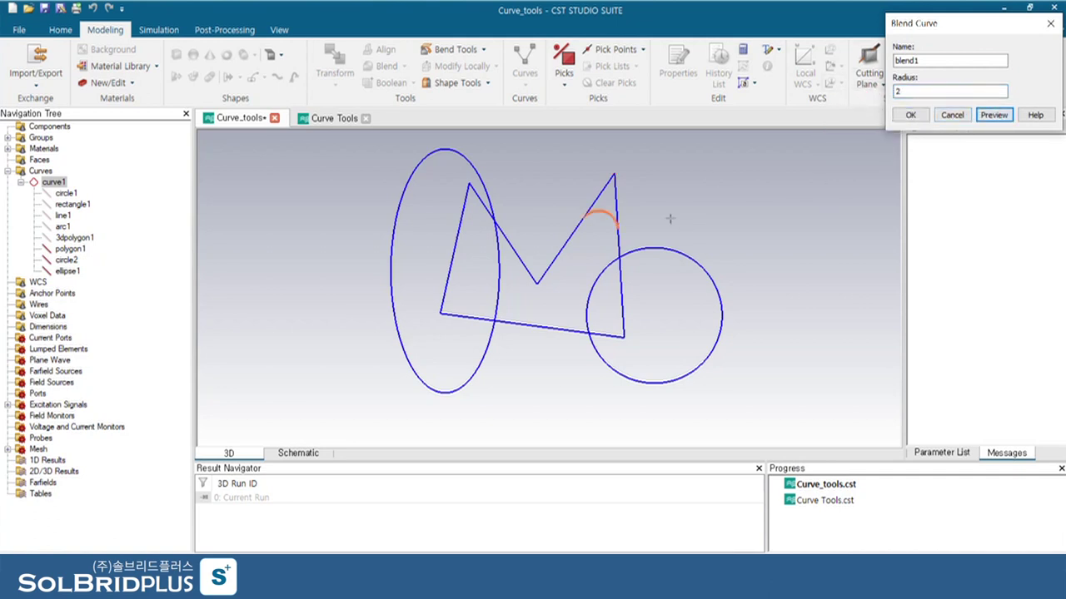
pyautogui.click(908, 115)
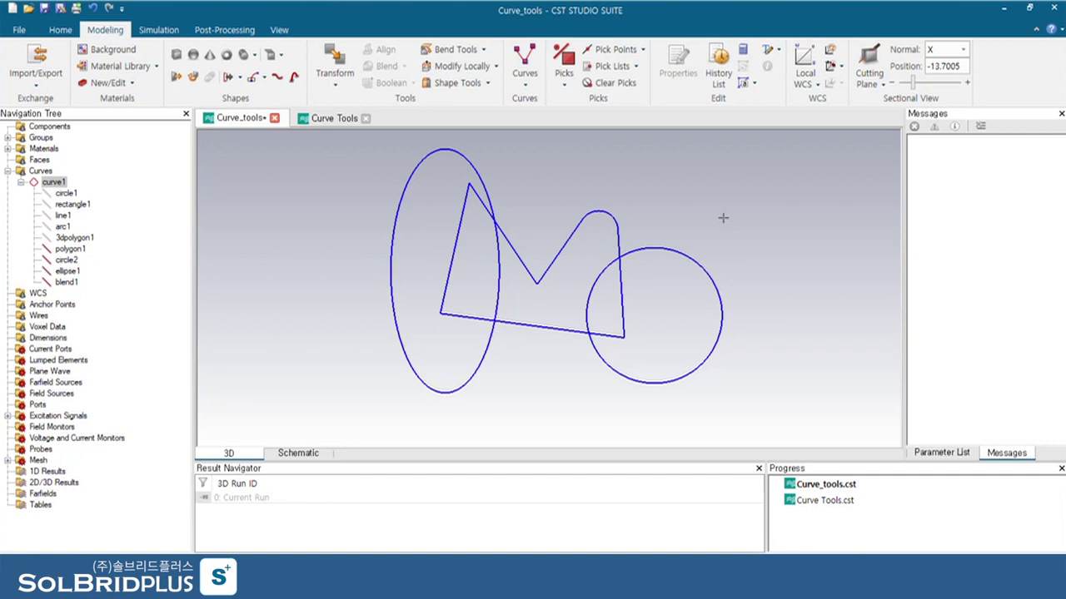
pyautogui.click(617, 242)
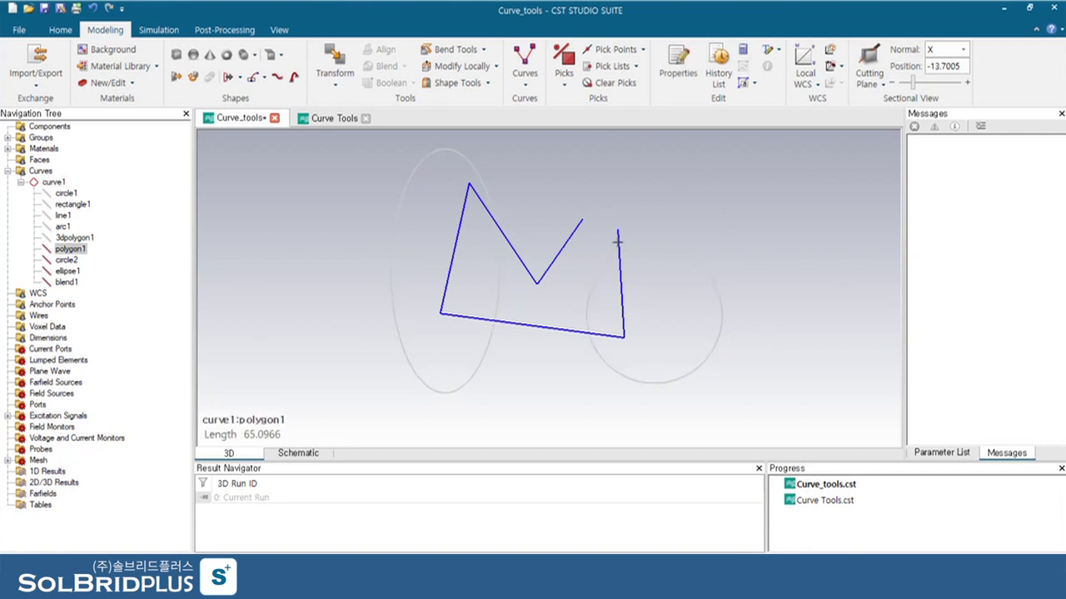
pyautogui.click(525, 90)
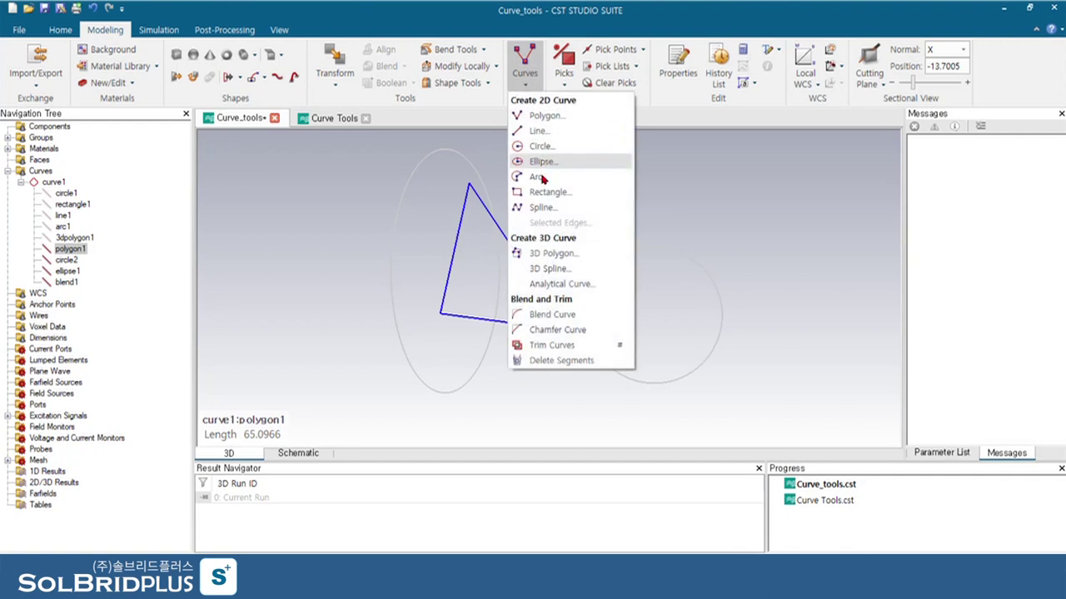
pyautogui.click(556, 330)
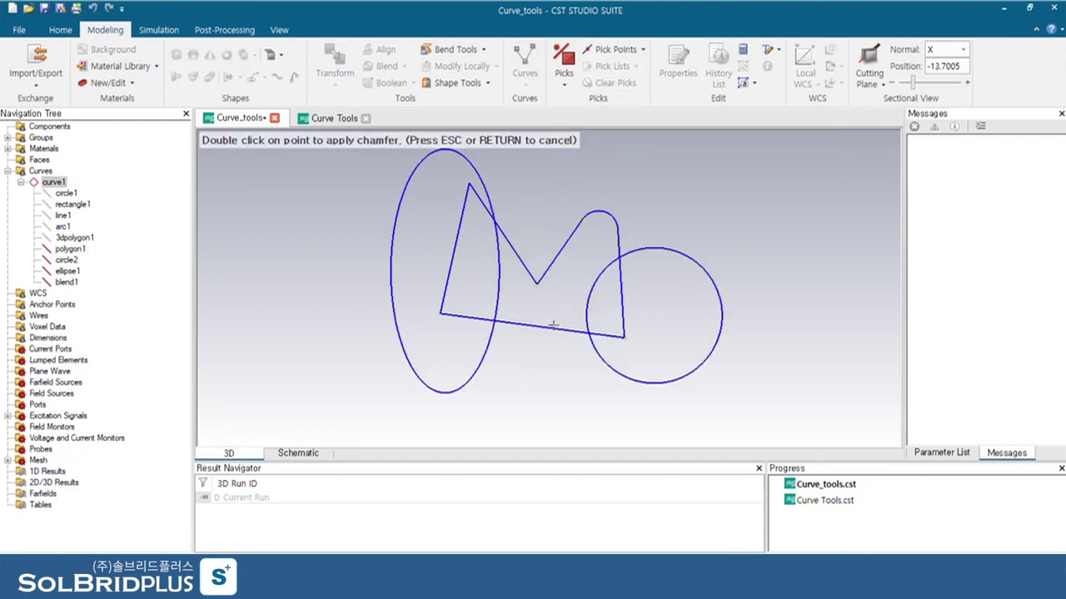
pyautogui.doubleClick(620, 342)
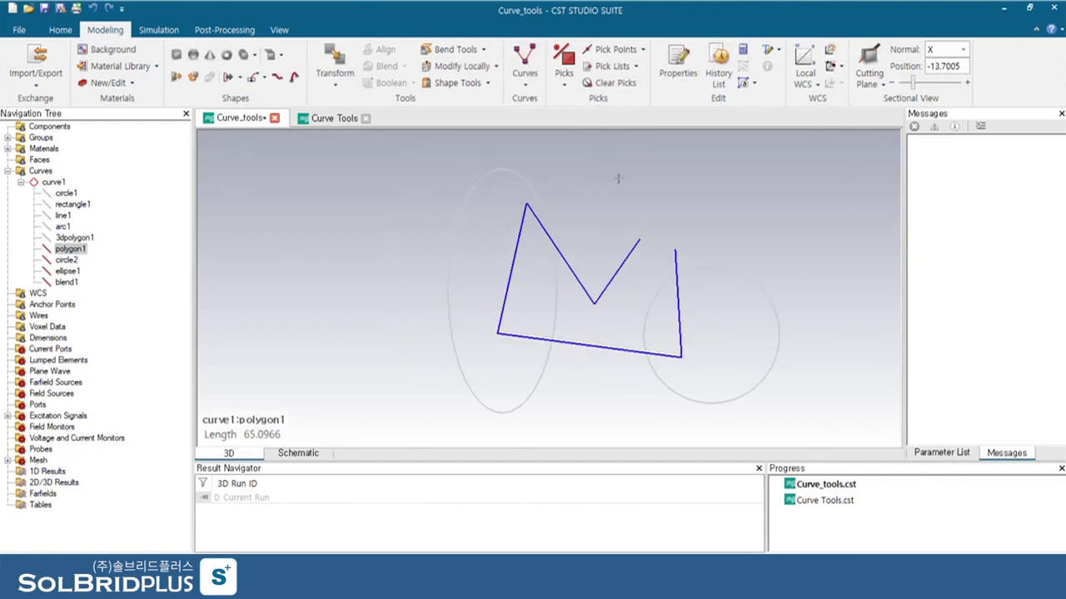
# Chamfer the lower-right corner of polygon1 with a width of 1, previewing the cut before applying it
pyautogui.click(526, 83)
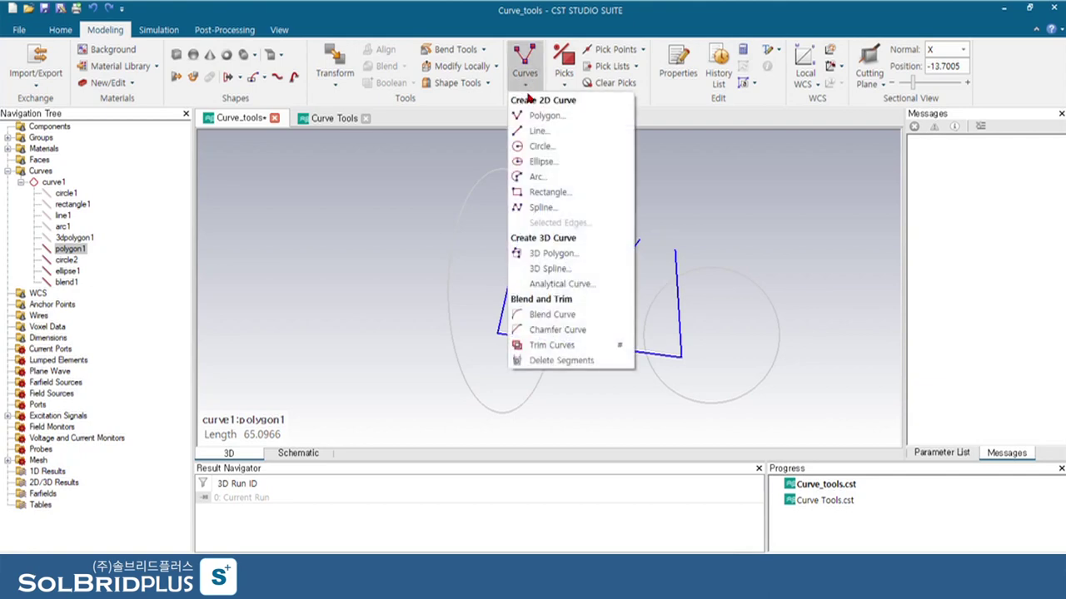
pyautogui.click(572, 331)
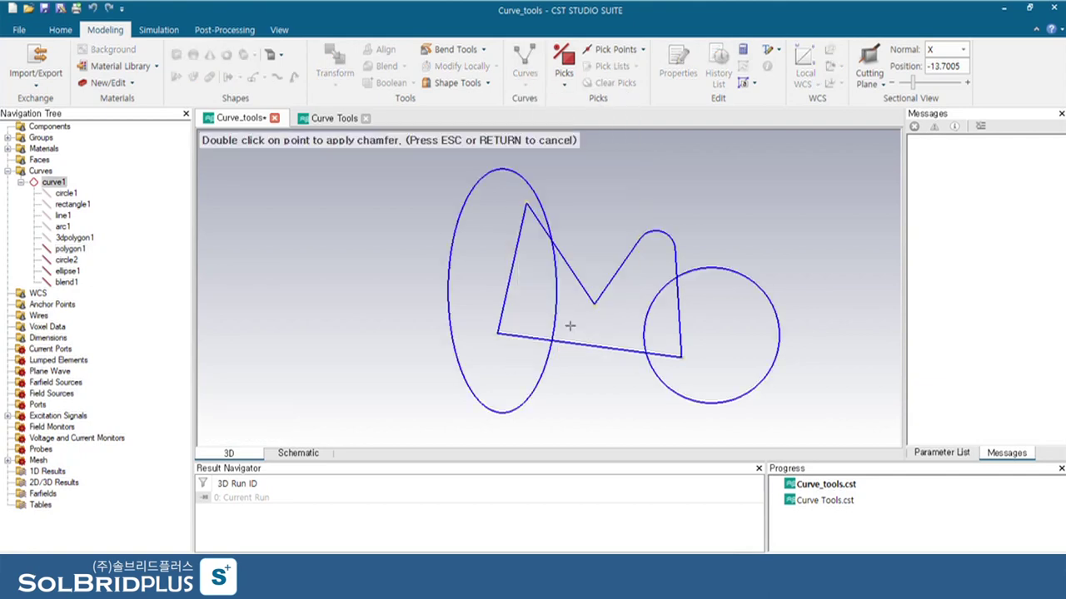
pyautogui.doubleClick(682, 358)
pyautogui.moveTo(918, 91); pyautogui.dragTo(878, 90)
pyautogui.write('1')
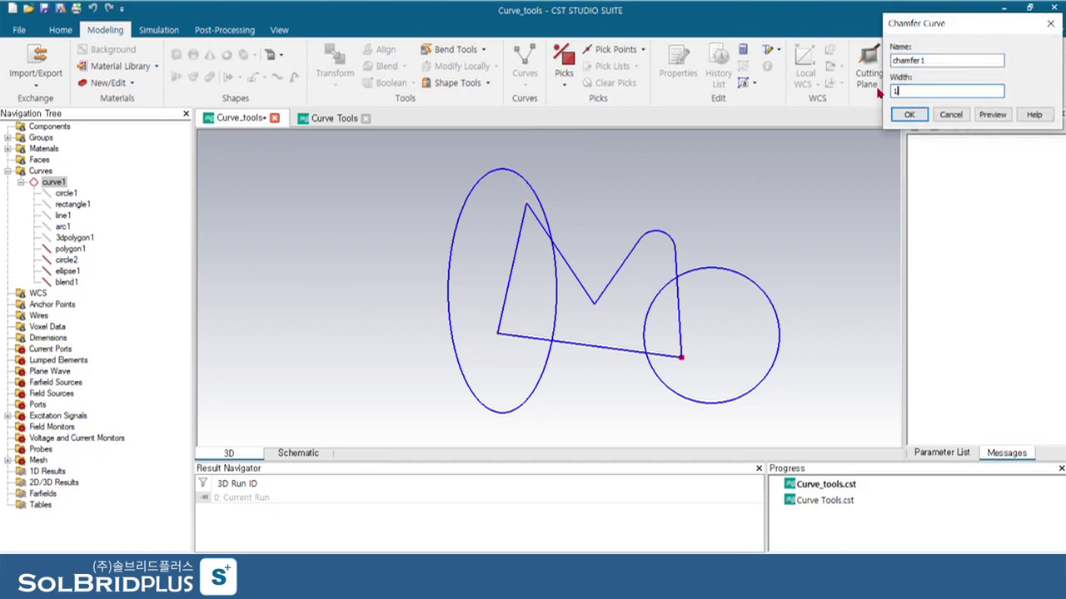
pyautogui.click(990, 114)
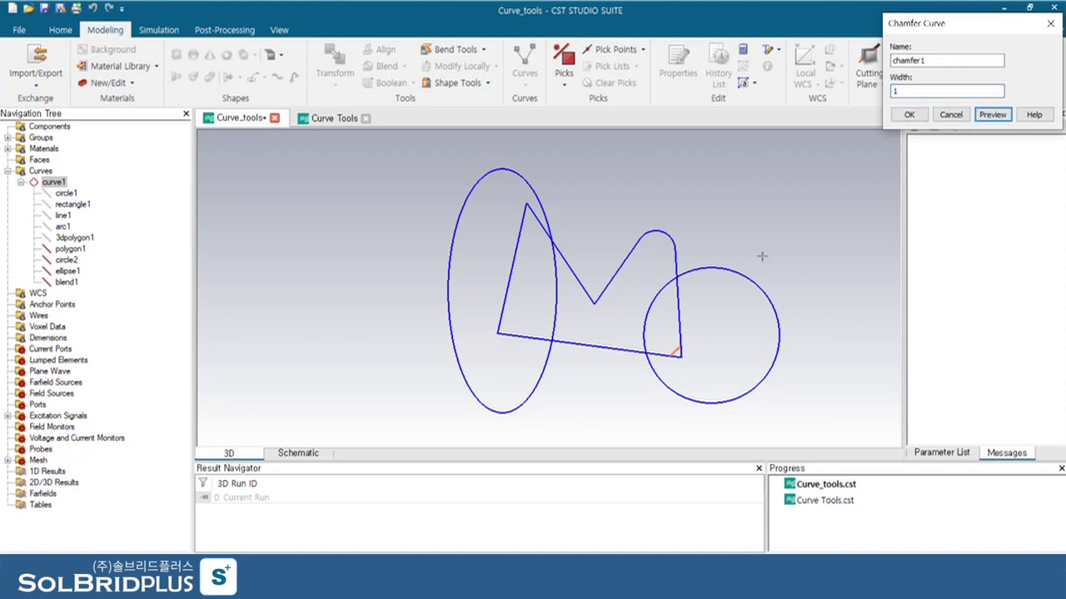
pyautogui.scroll(5, 678, 353)
pyautogui.scroll(2, 678, 353)
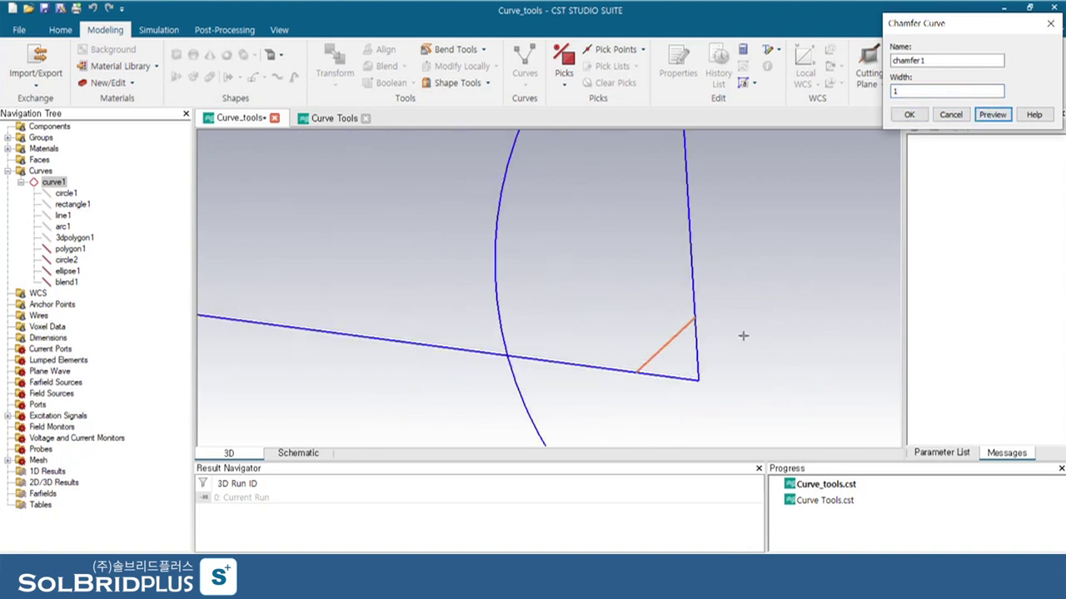
pyautogui.scroll(-7, 759, 308)
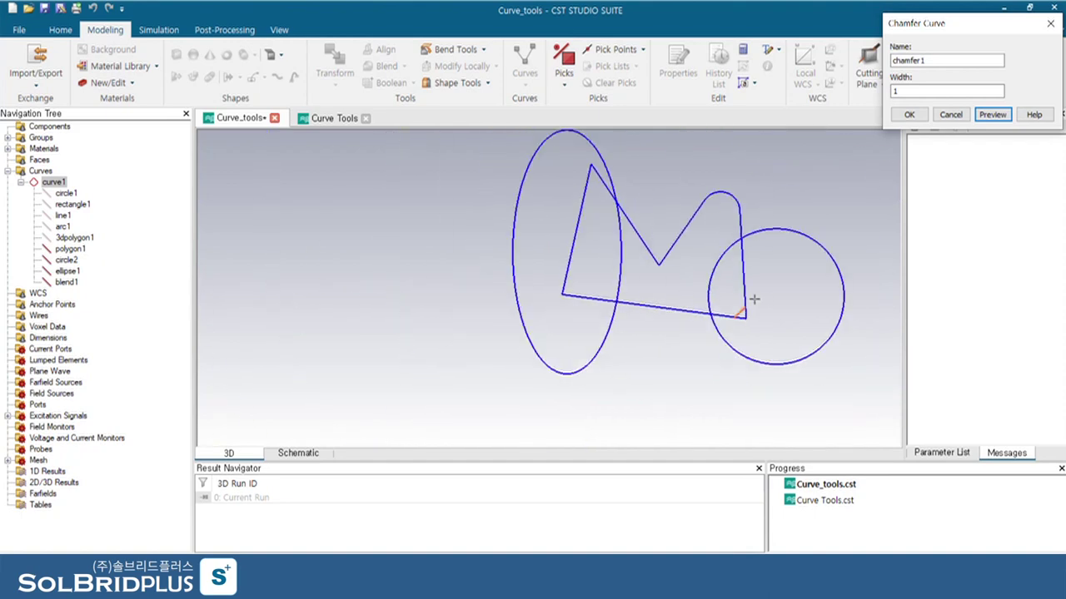
pyautogui.click(909, 115)
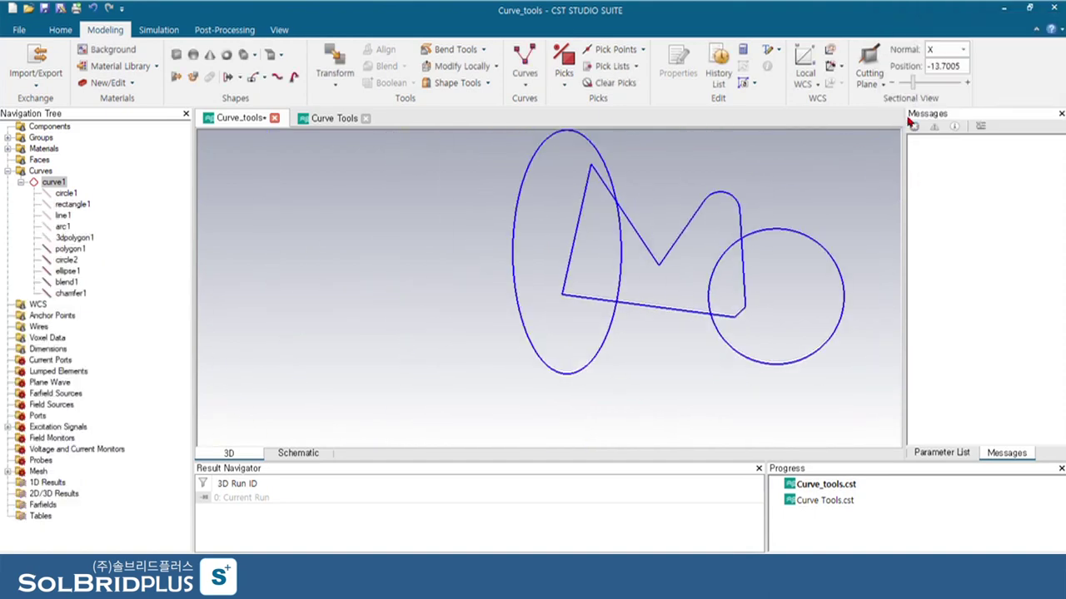
# Trim polygon1 with circle2, deleting the circle's arc that lies inside the polygon
pyautogui.moveTo(727, 240); pyautogui.dragTo(653, 291, button='middle')
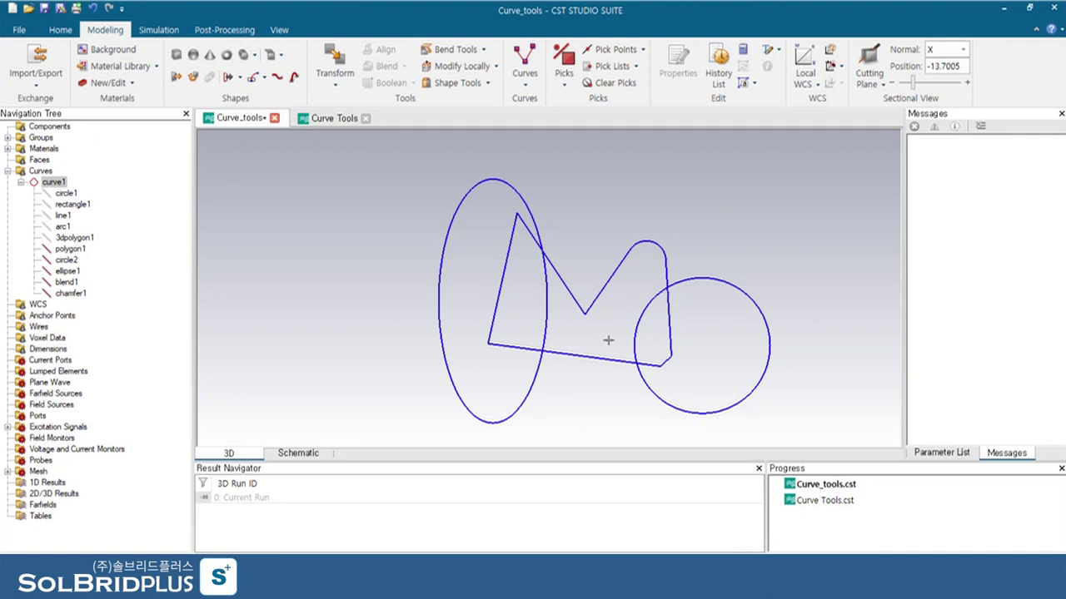
pyautogui.click(610, 279)
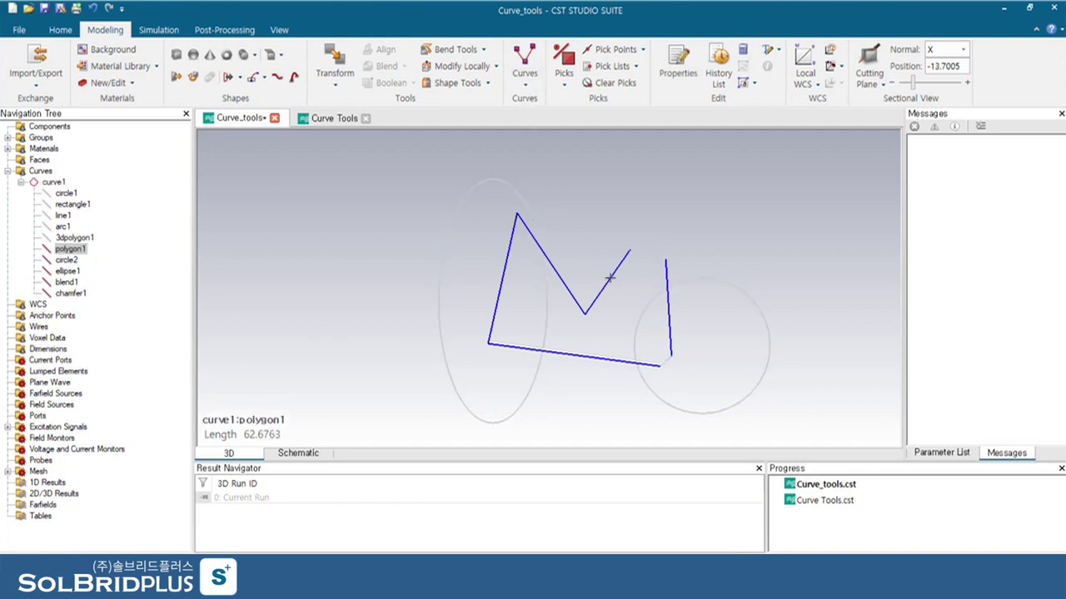
pyautogui.click(526, 79)
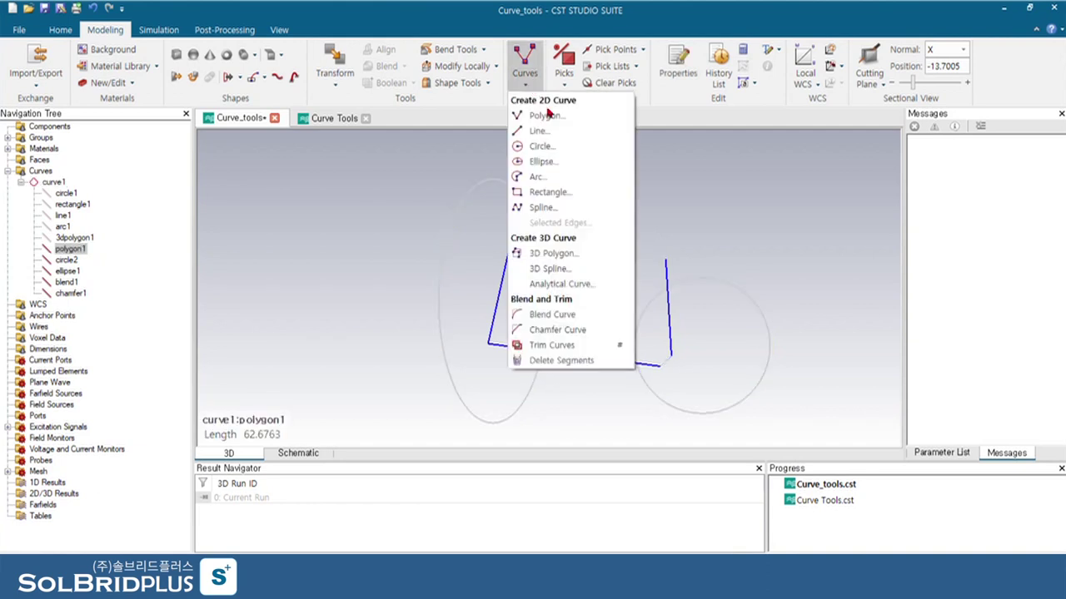
pyautogui.click(564, 346)
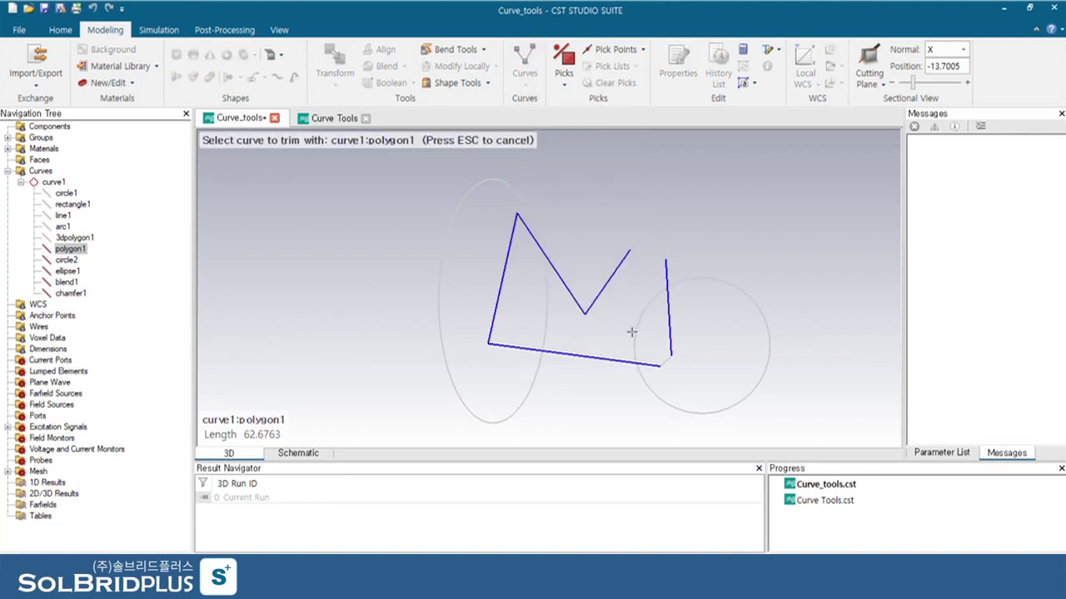
pyautogui.click(696, 278)
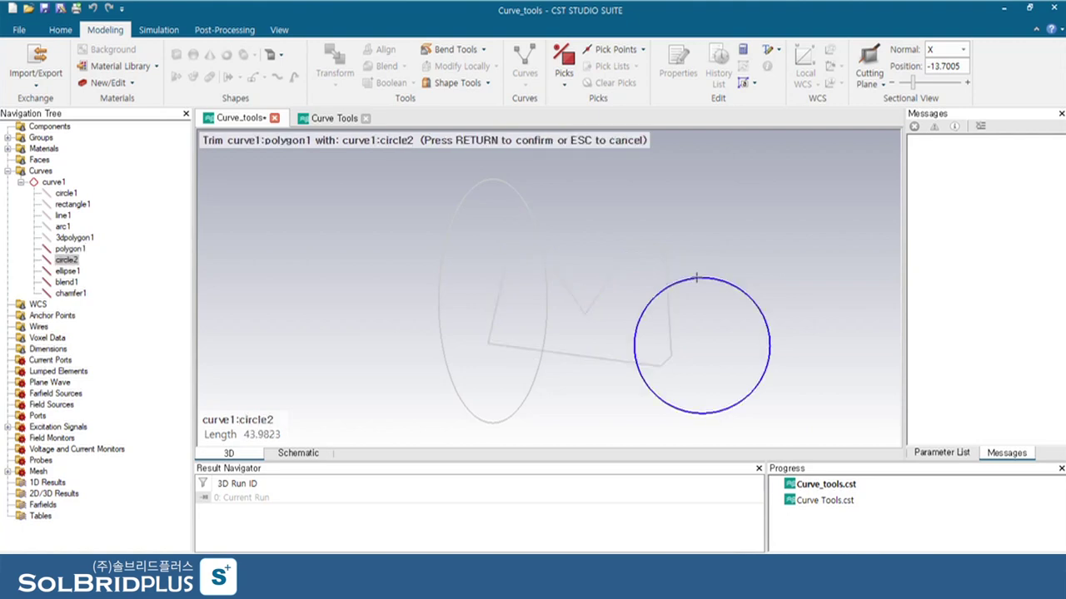
pyautogui.press('Return')
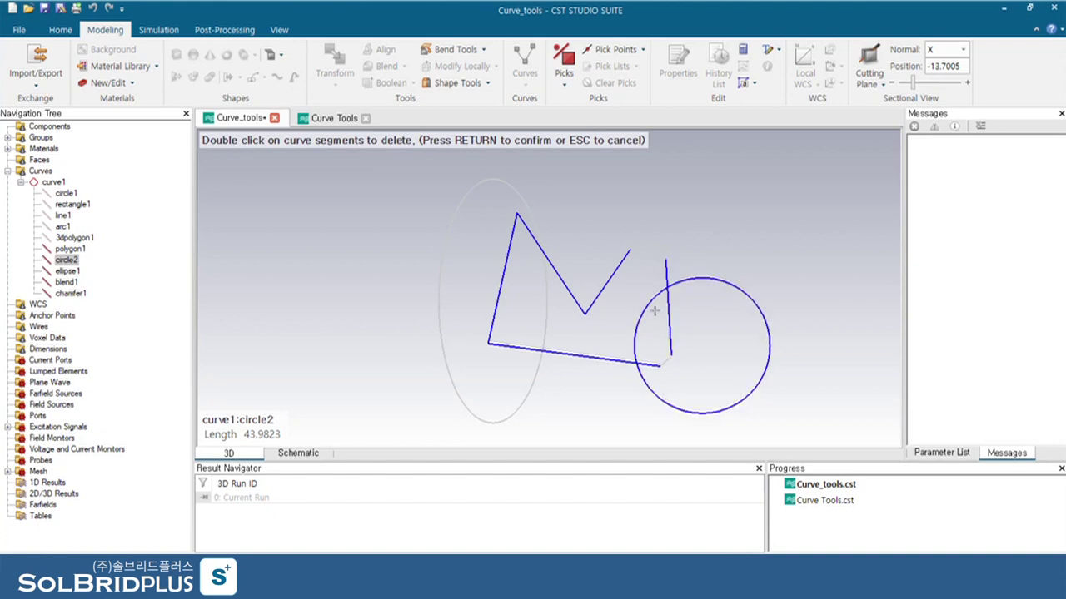
pyautogui.scroll(3, 646, 306)
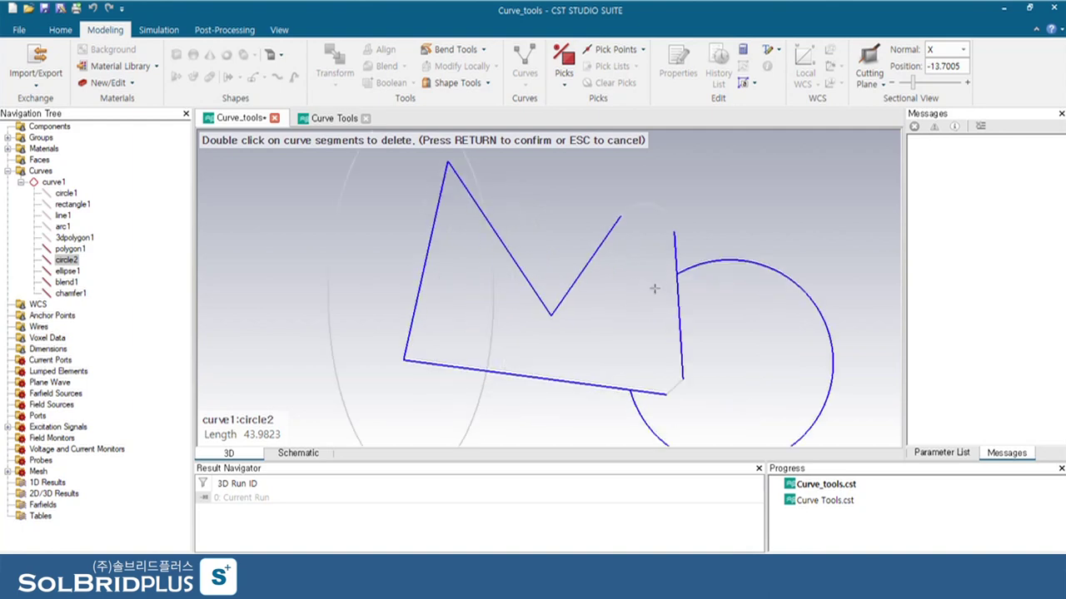
pyautogui.scroll(-2, 650, 314)
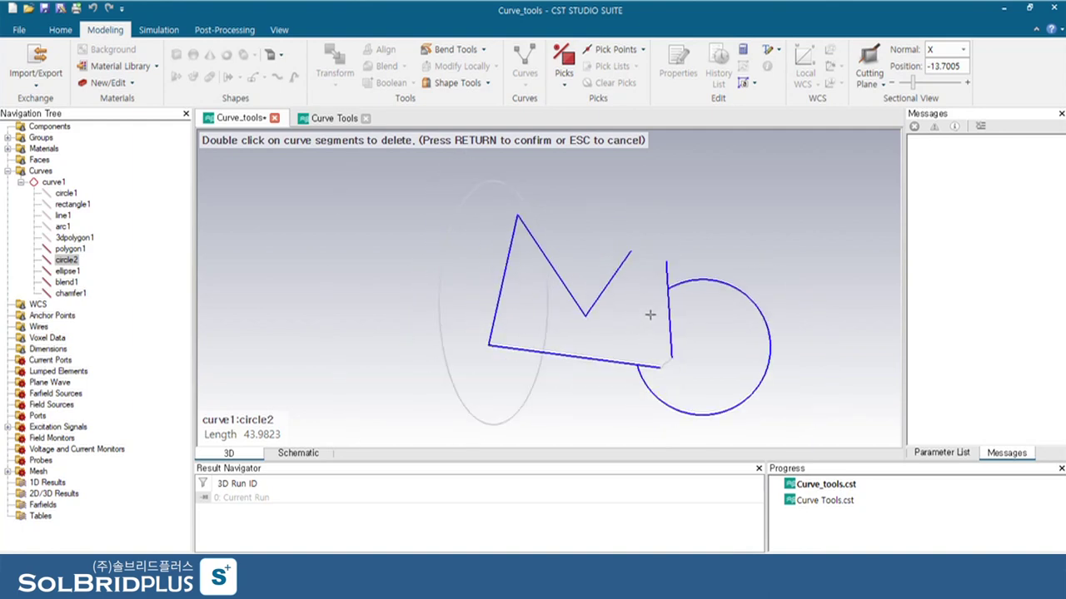
pyautogui.press('Escape')
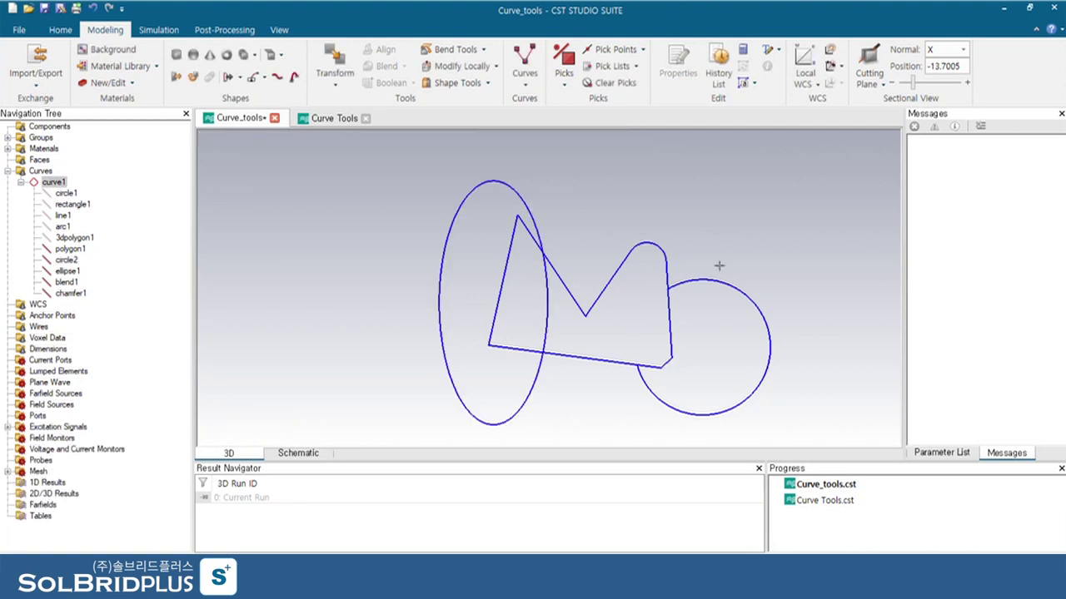
# Delete polygon1's lower edge and the part of its right edge below the crossing with circle2 using Delete Segments
pyautogui.click(610, 280)
pyautogui.click(524, 63)
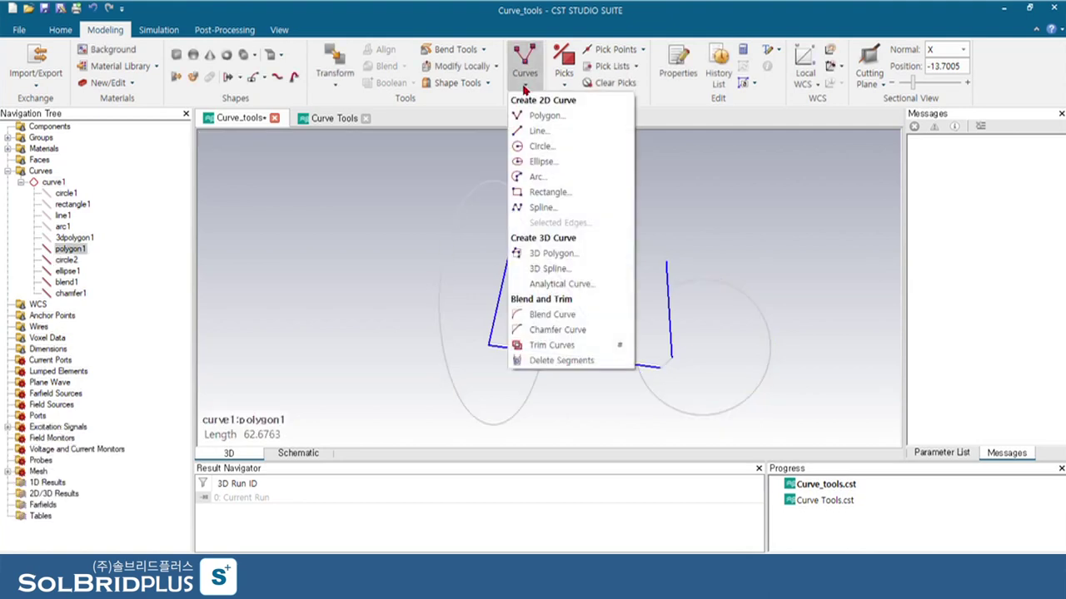
pyautogui.click(577, 360)
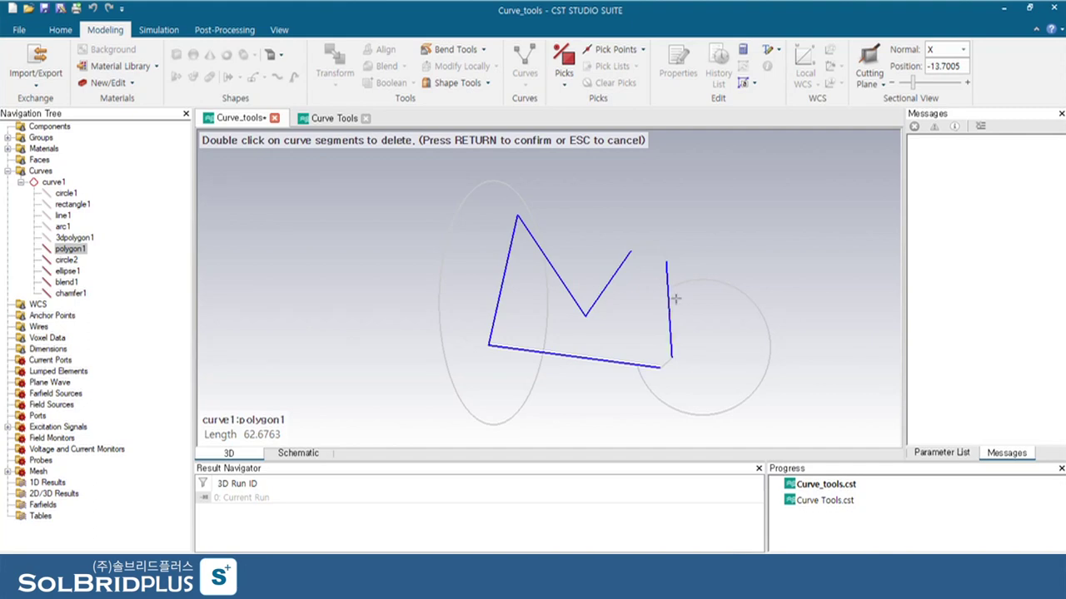
pyautogui.doubleClick(622, 268)
pyautogui.doubleClick(668, 333)
pyautogui.doubleClick(513, 349)
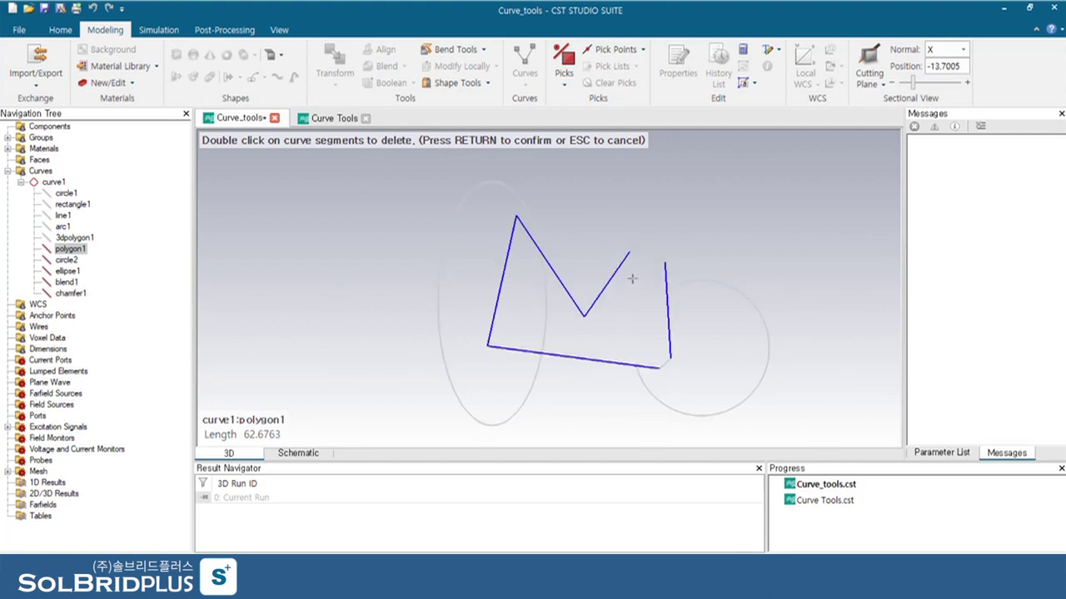
pyautogui.press('Return')
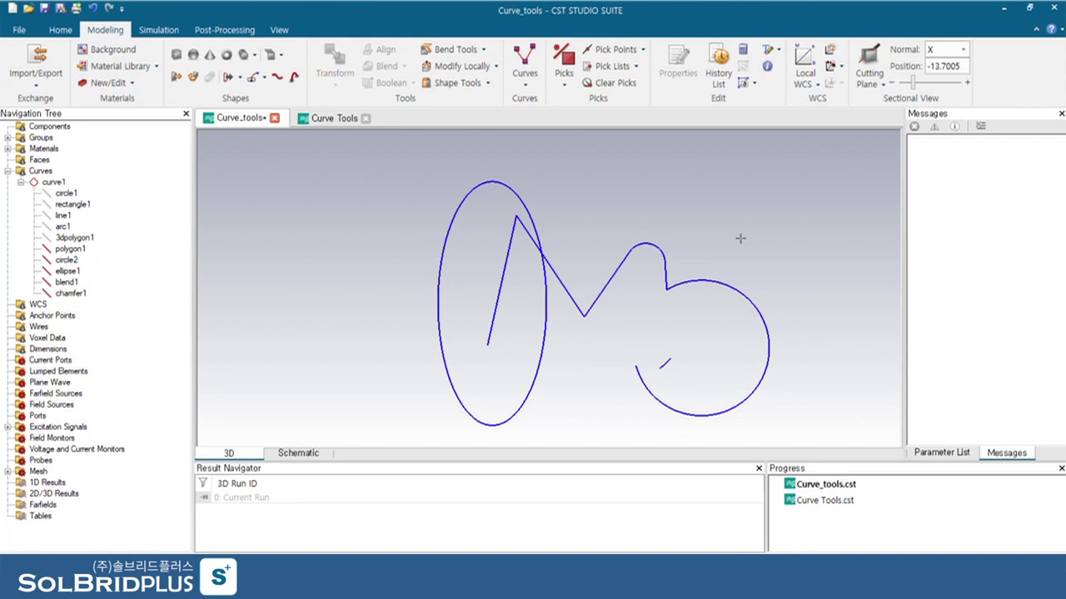
# Draw a two-point polygon curve in curve1 from polygon1's lower-left end (10.5, -17.98) to the open lower end of circle2 (25.85, -20.1)
pyautogui.click(523, 82)
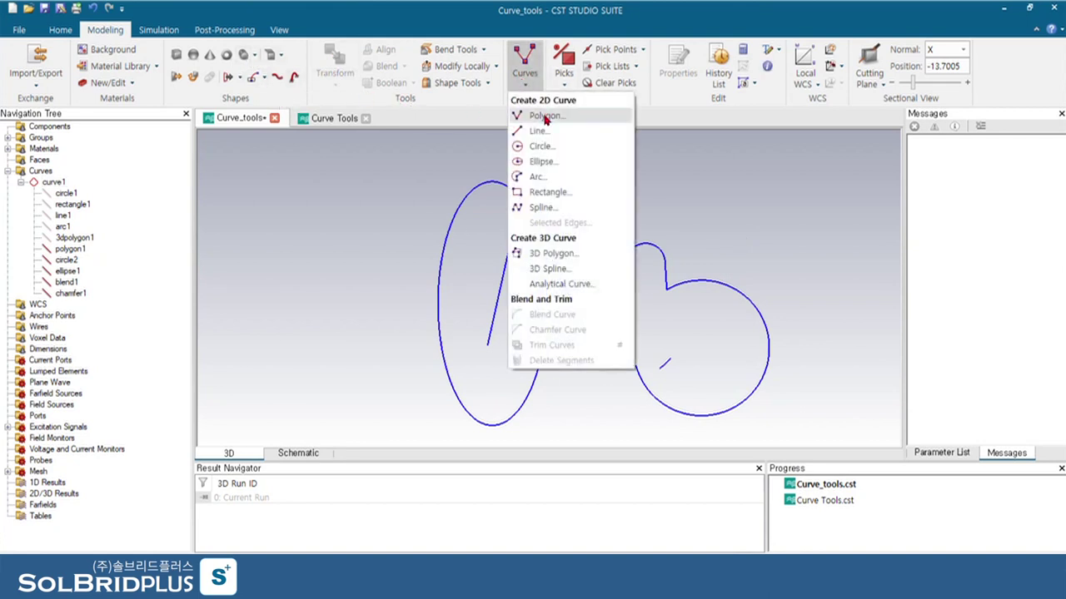
pyautogui.click(526, 117)
pyautogui.scroll(3, 487, 344)
pyautogui.doubleClick(467, 372)
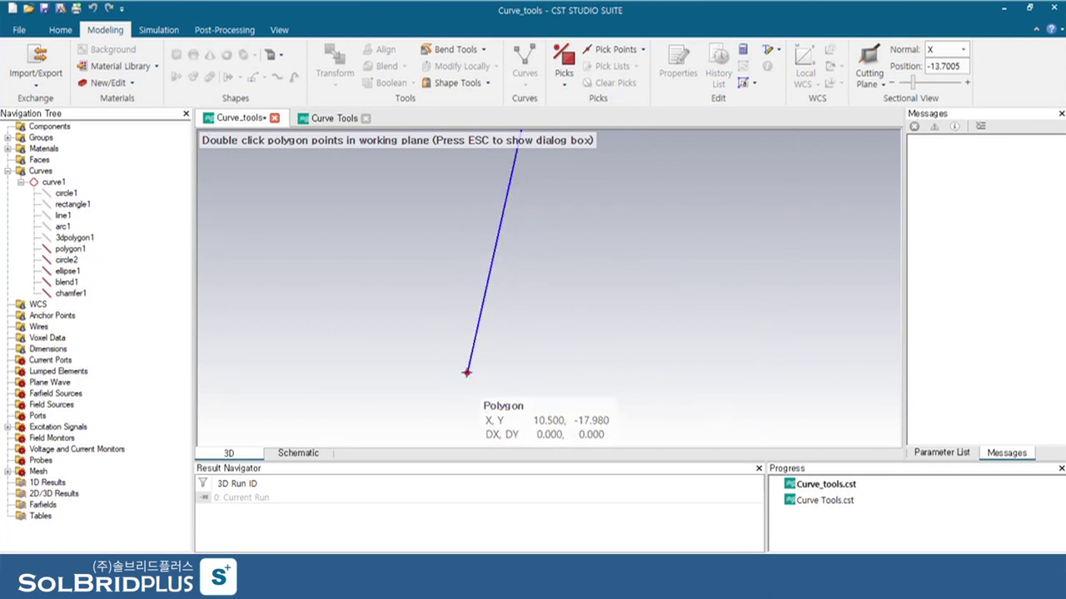
pyautogui.scroll(3, 561, 375)
pyautogui.scroll(-5, 649, 366)
pyautogui.scroll(-5, 649, 367)
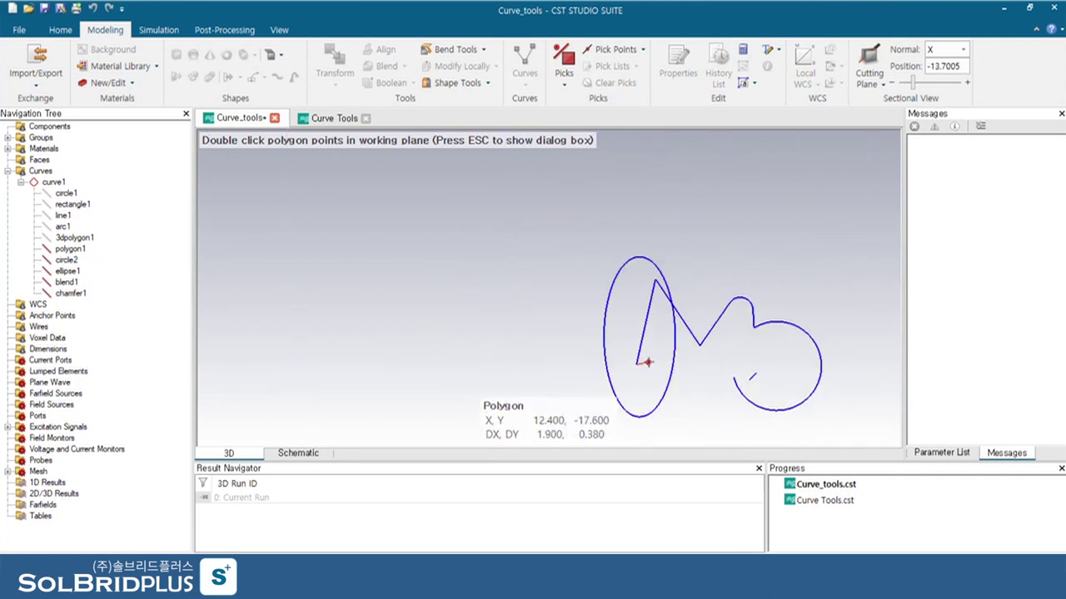
pyautogui.scroll(3, 733, 380)
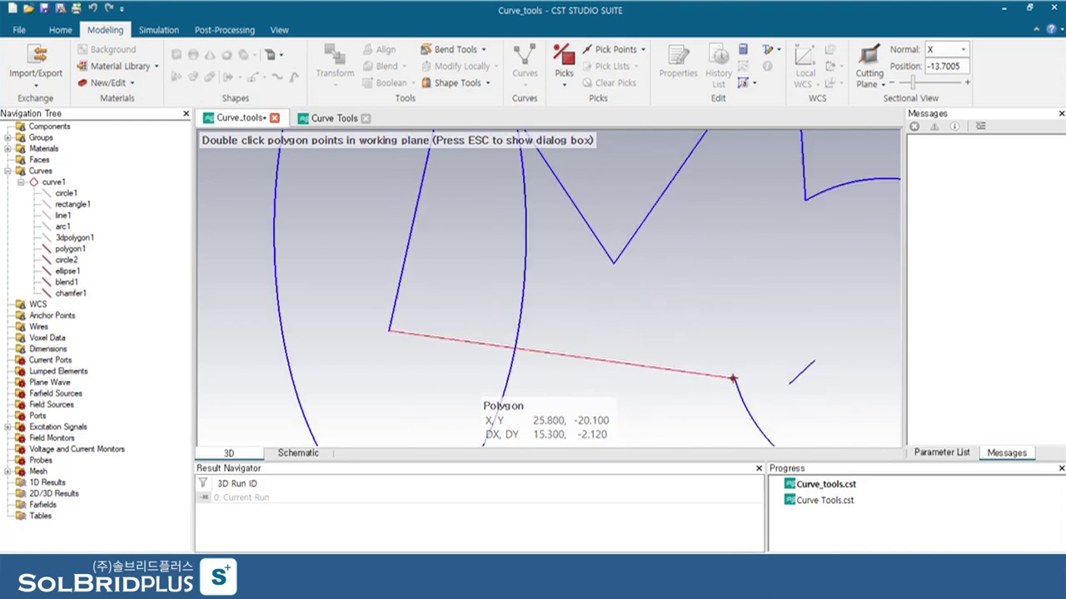
pyautogui.doubleClick(732, 380)
pyautogui.press('Escape')
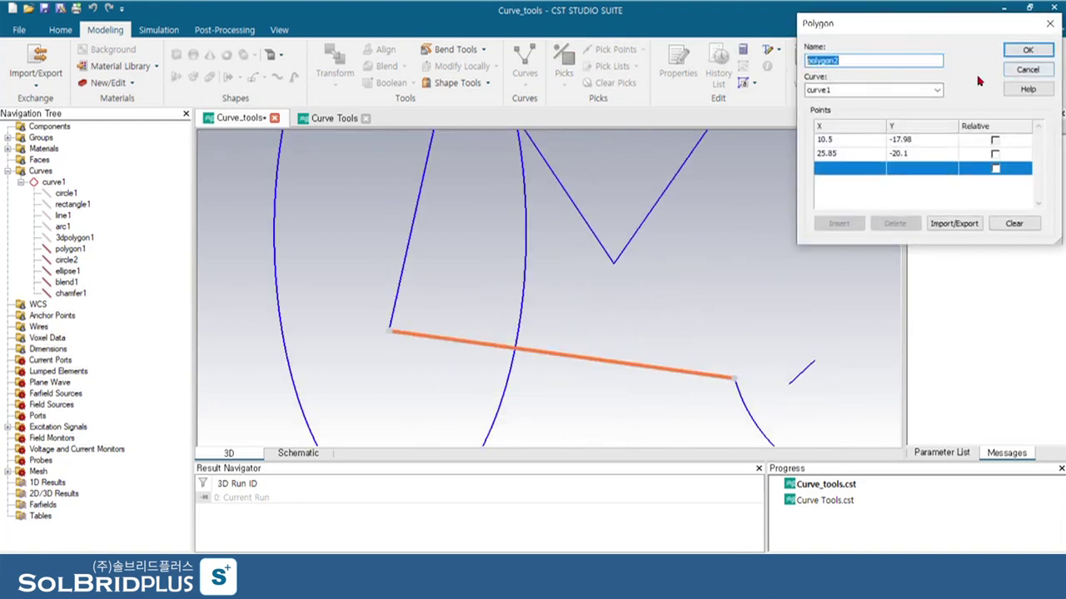
pyautogui.click(1026, 51)
pyautogui.scroll(-2, 763, 215)
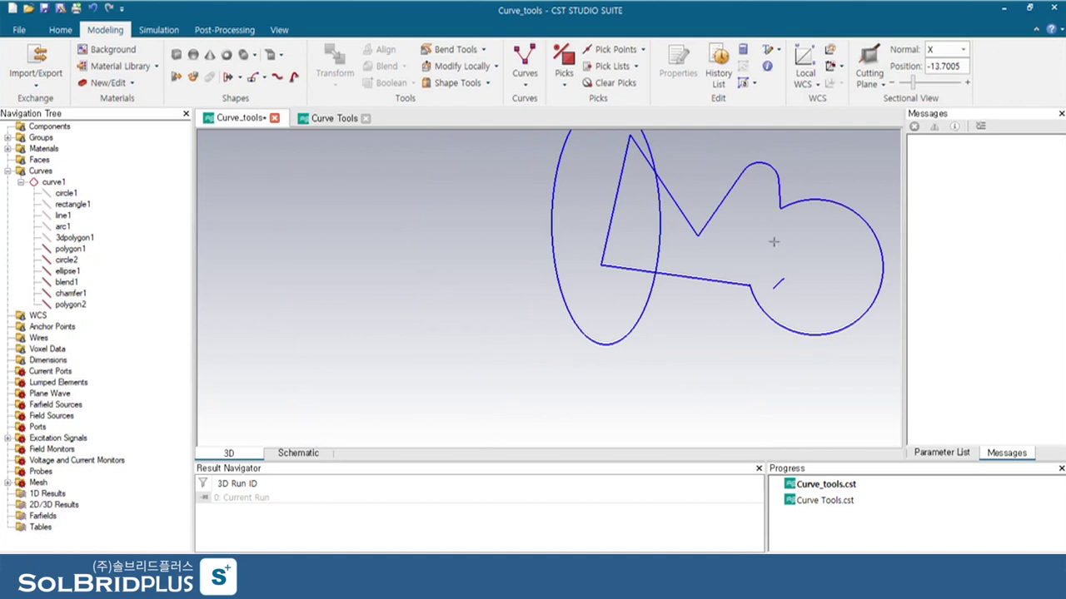
# Inspect circle2, polygon1 and polygon2 individually, then examine the joined outline with nothing selected
pyautogui.click(795, 203)
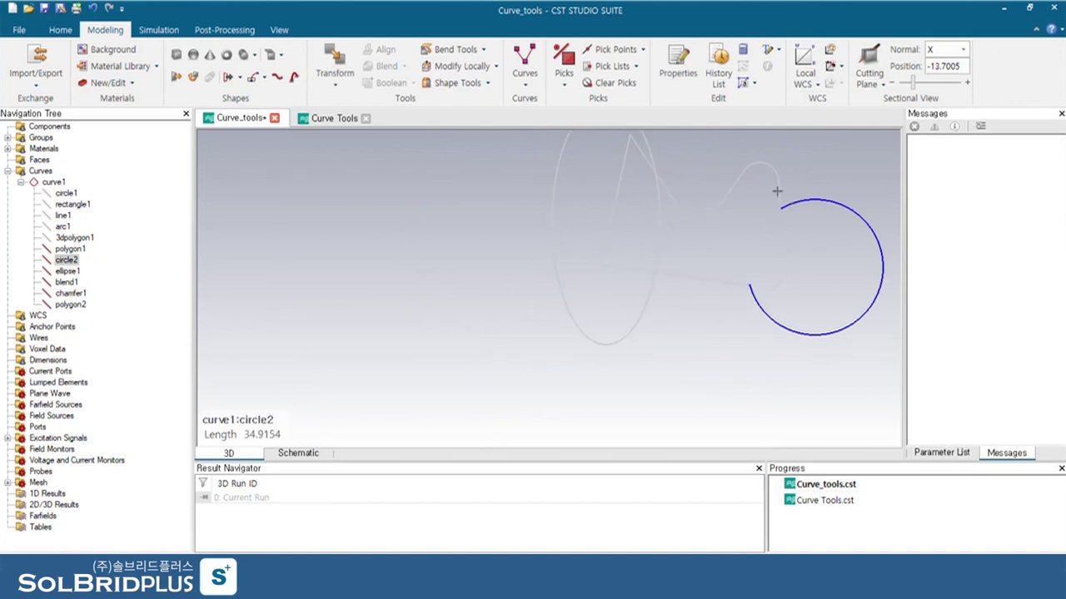
pyautogui.click(777, 191)
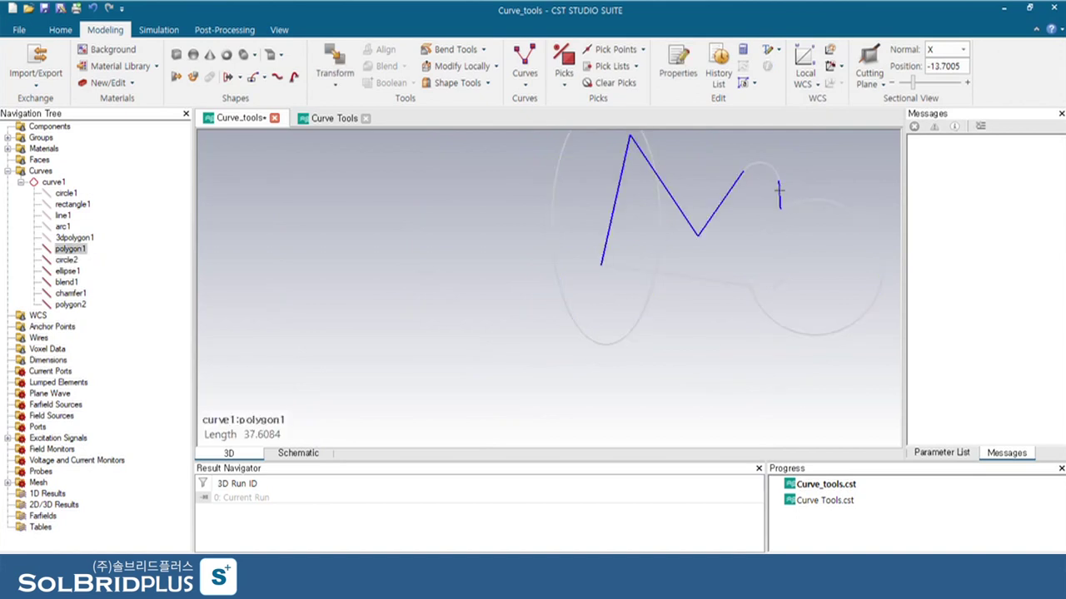
pyautogui.click(711, 280)
pyautogui.scroll(2, 756, 285)
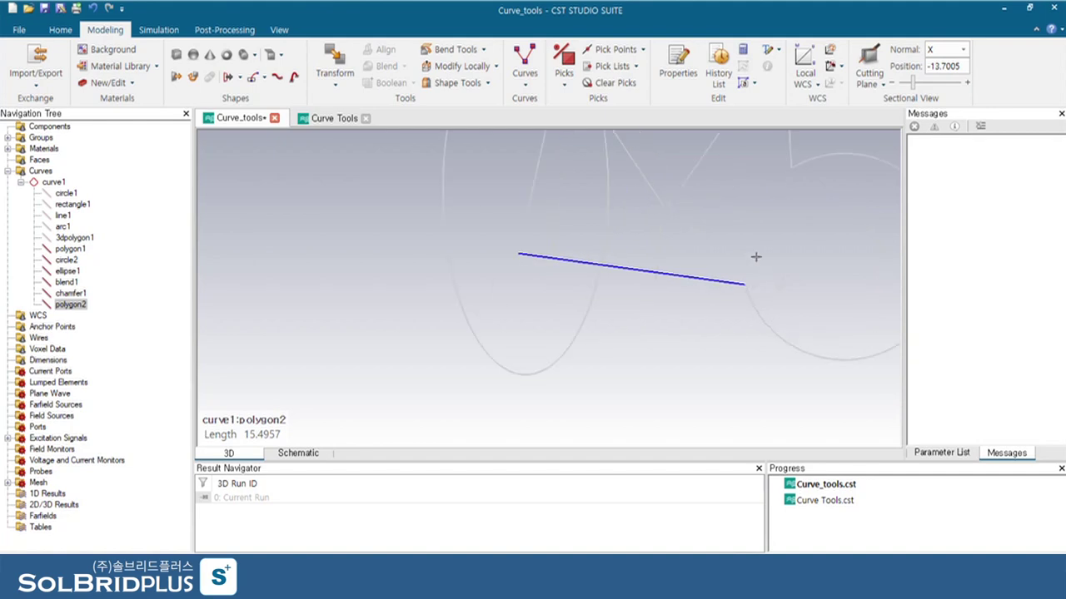
pyautogui.scroll(-3, 649, 286)
pyautogui.scroll(2, 579, 279)
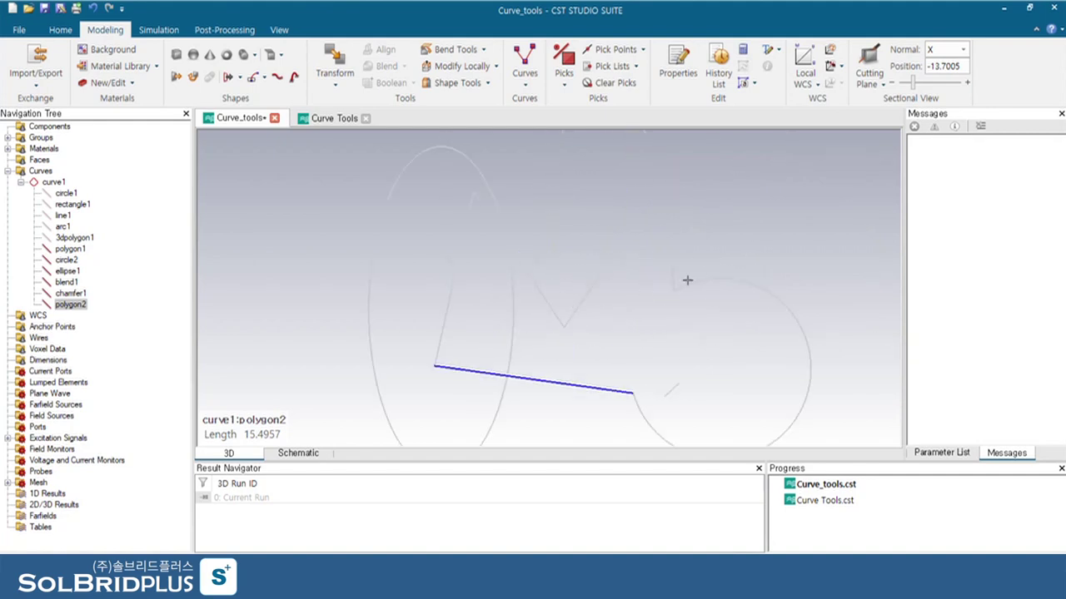
pyautogui.click(722, 217)
pyautogui.scroll(-2, 722, 218)
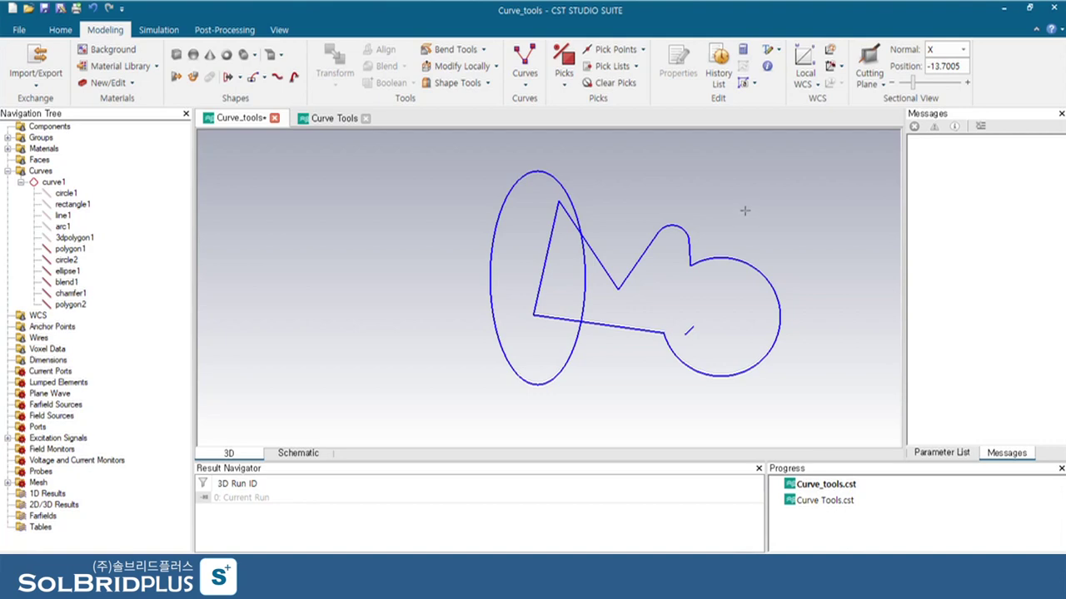
pyautogui.moveTo(723, 210); pyautogui.dragTo(667, 224, button='middle')
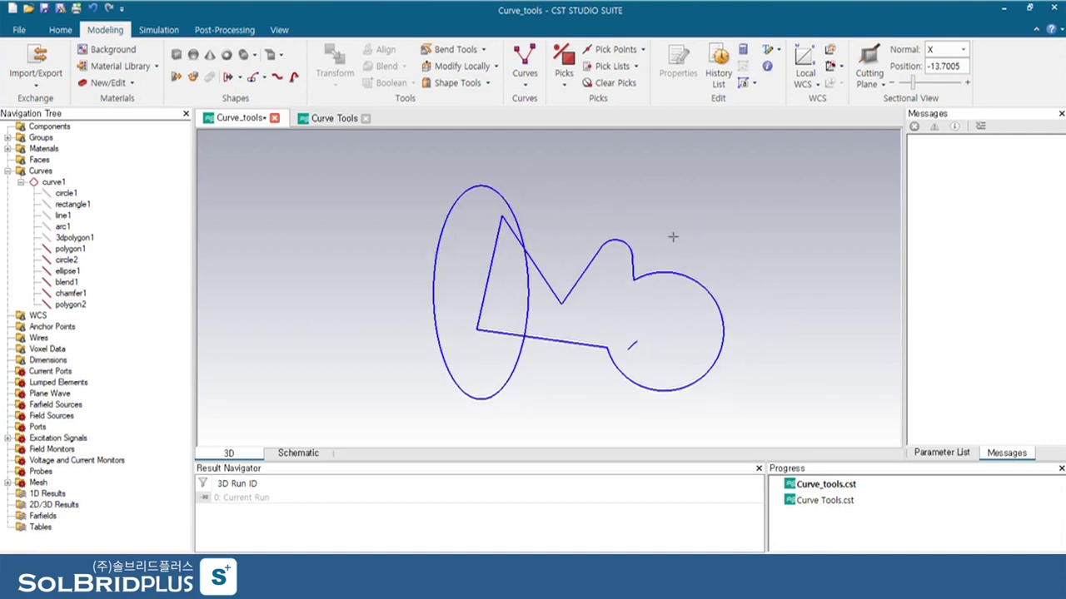